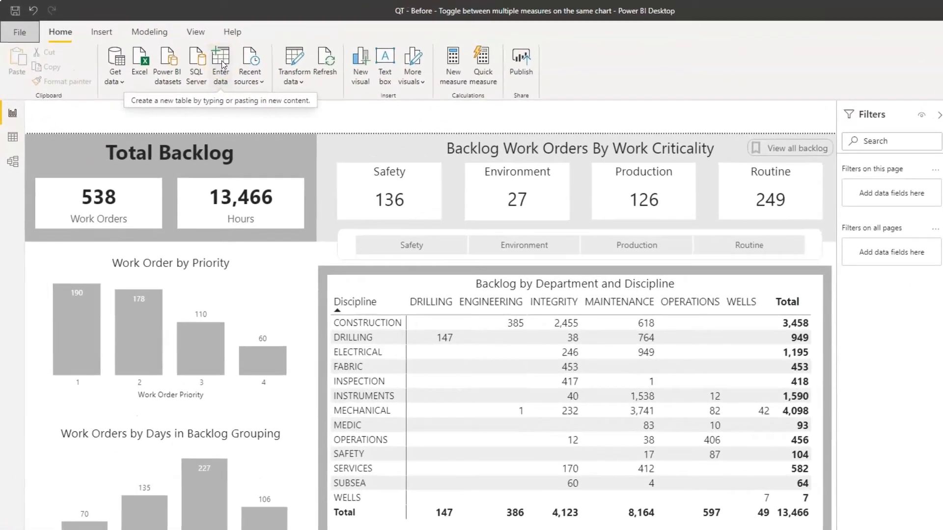
Create a new manually entered table and name its first column "Measure Selected"
left_click(222, 65)
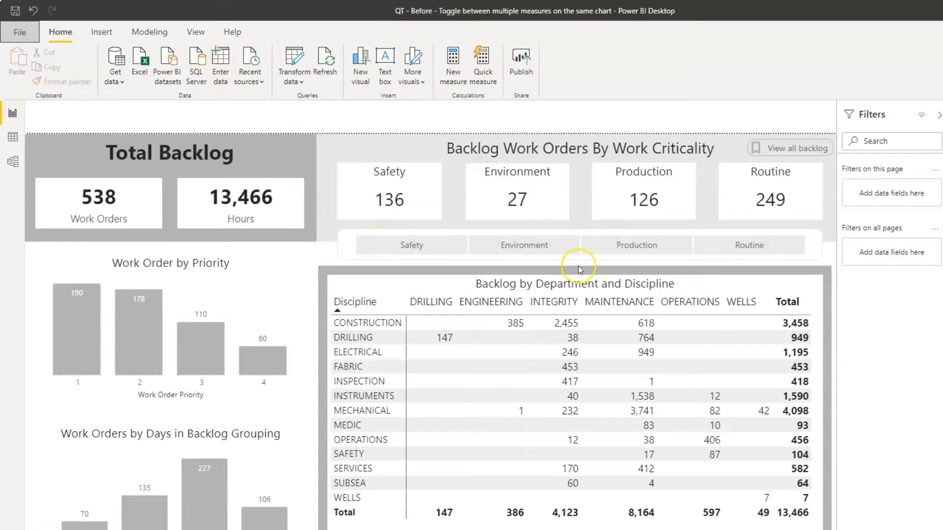
left_click(222, 62)
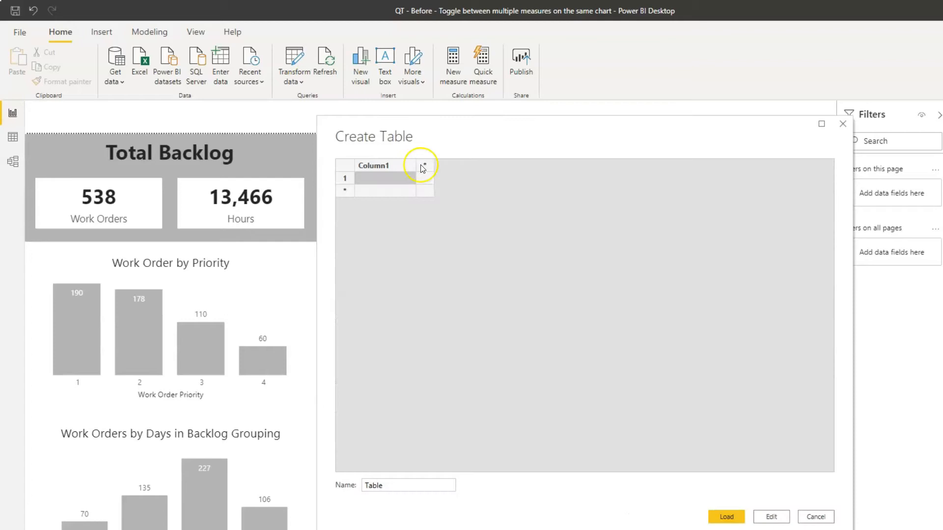
double_click(388, 167)
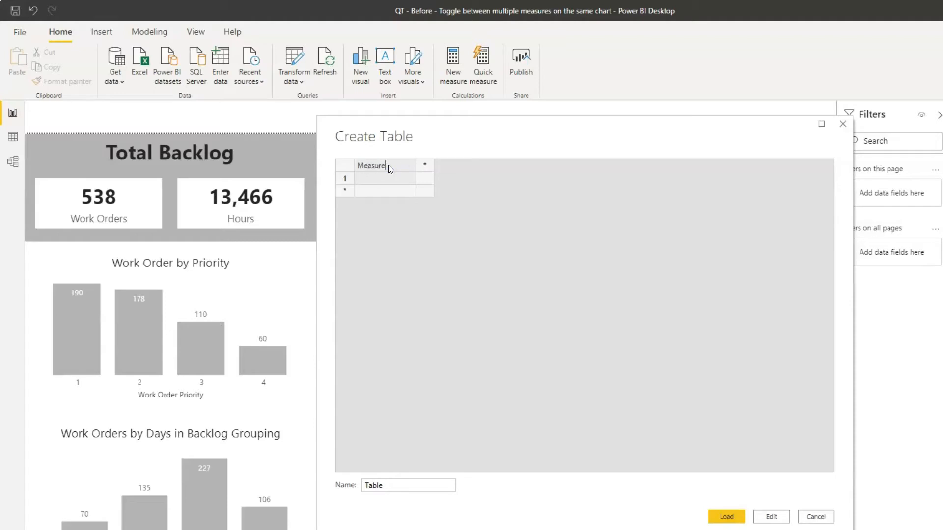
type("Measure Selecte")
Enter "Hours" and "Work Orders" as the two rows of the Measure Selected column
left_click(391, 177)
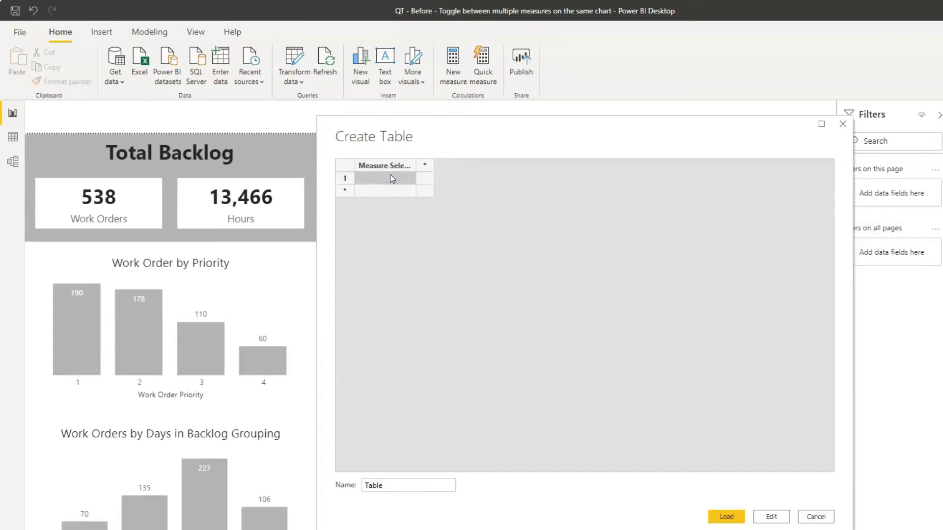
type("Hour")
left_click(344, 190)
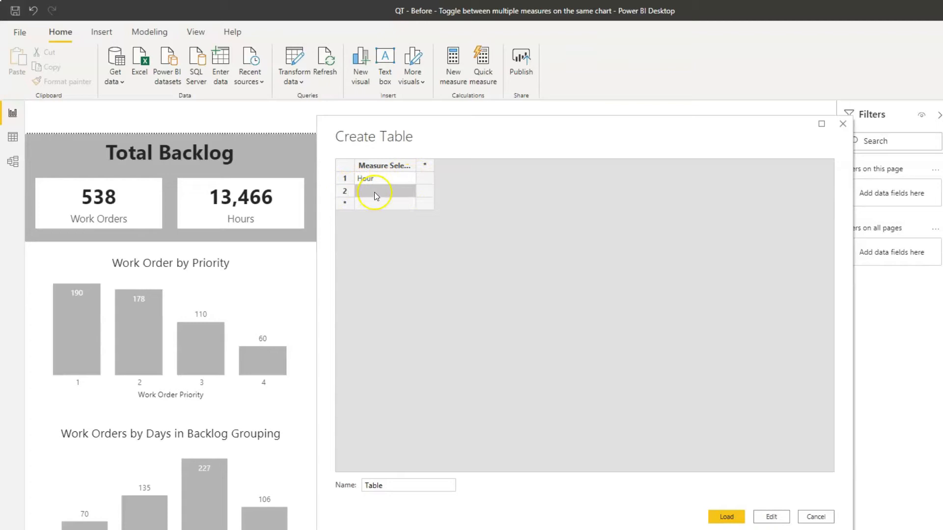
double_click(377, 176)
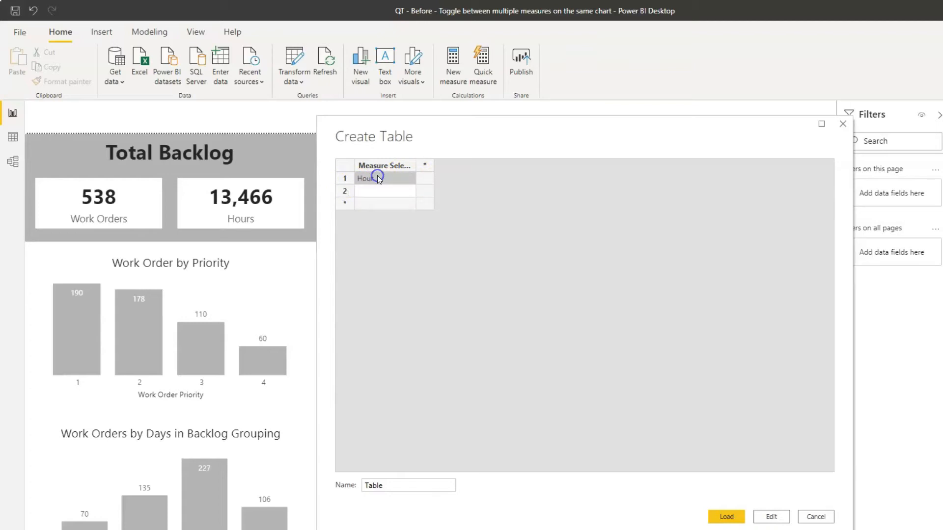
double_click(378, 191)
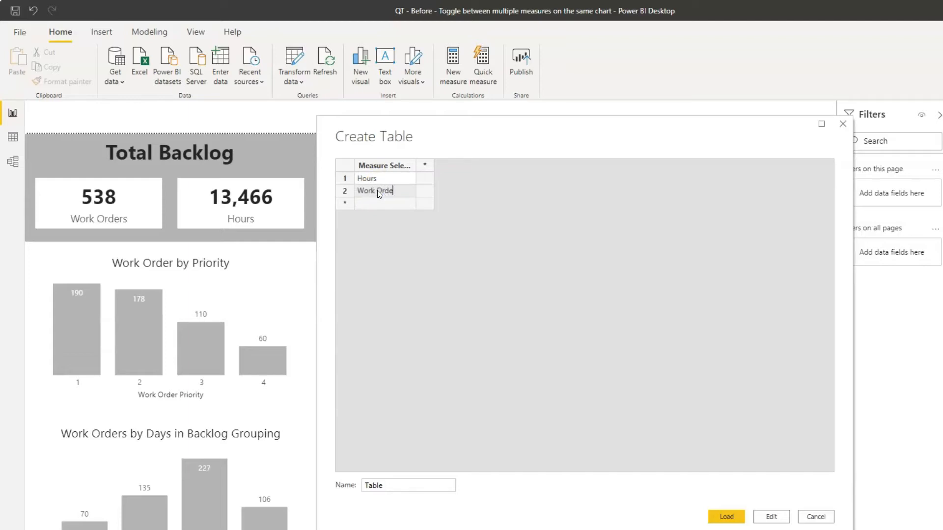
Name the table "Backlog Dispaly Toggle", load it into the model, and expand it in a widened field list
left_click_drag(413, 485, 347, 485)
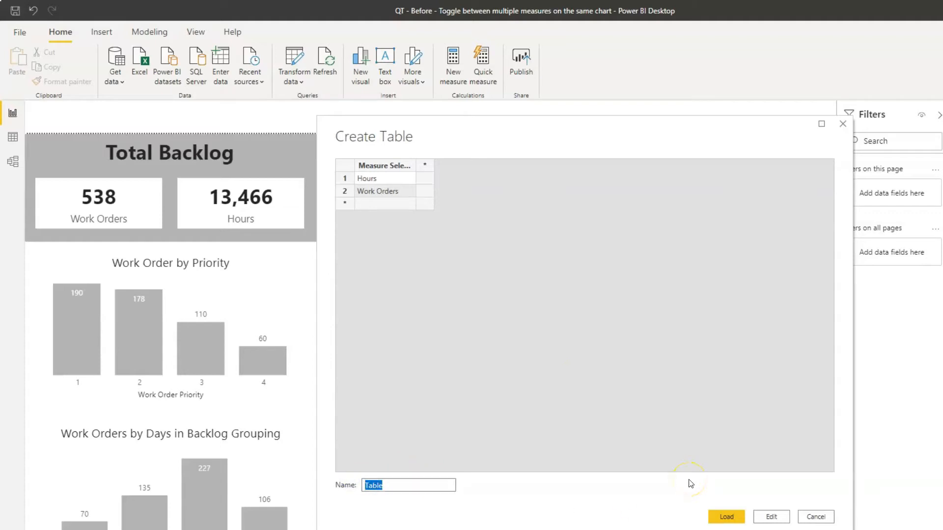
type("M")
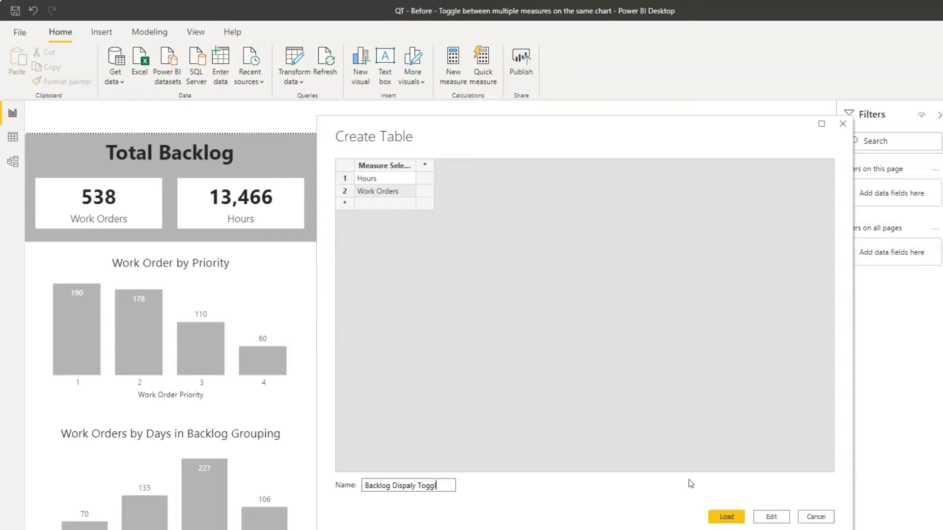
left_click(728, 518)
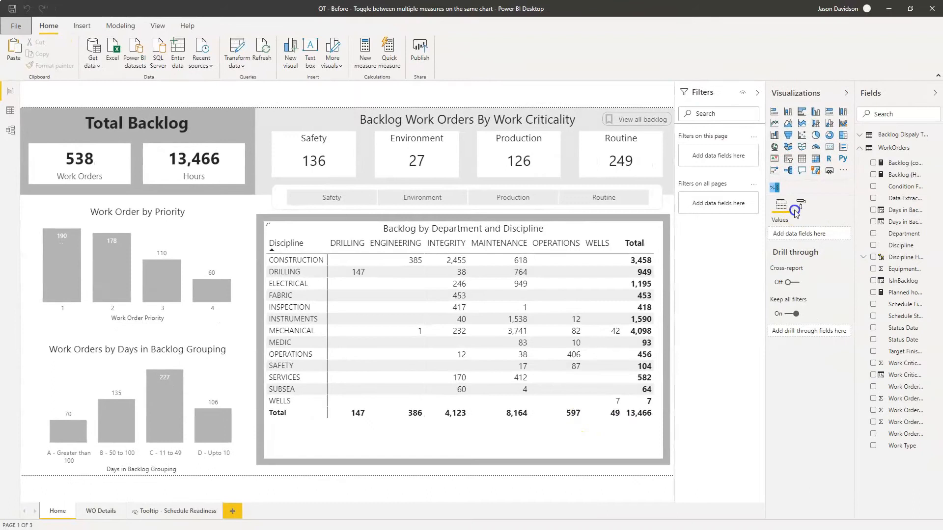
left_click_drag(855, 211, 794, 211)
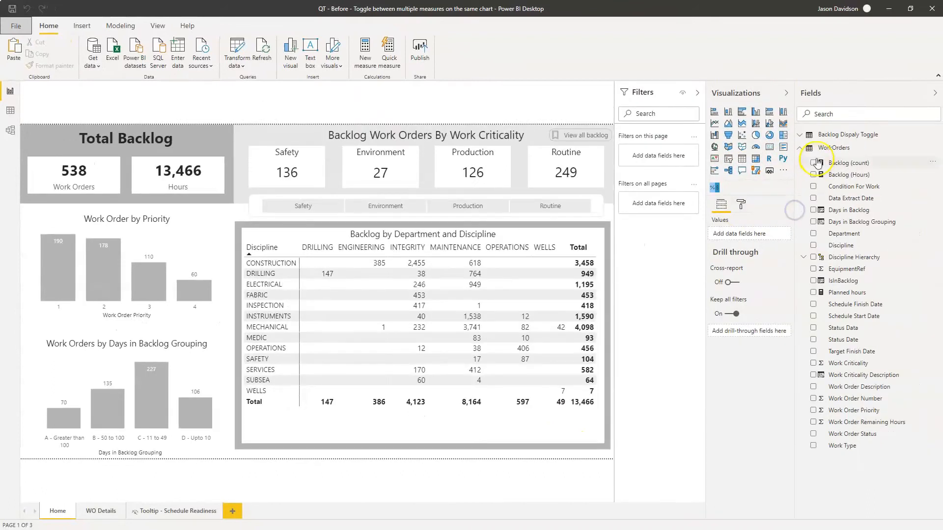
left_click(800, 136)
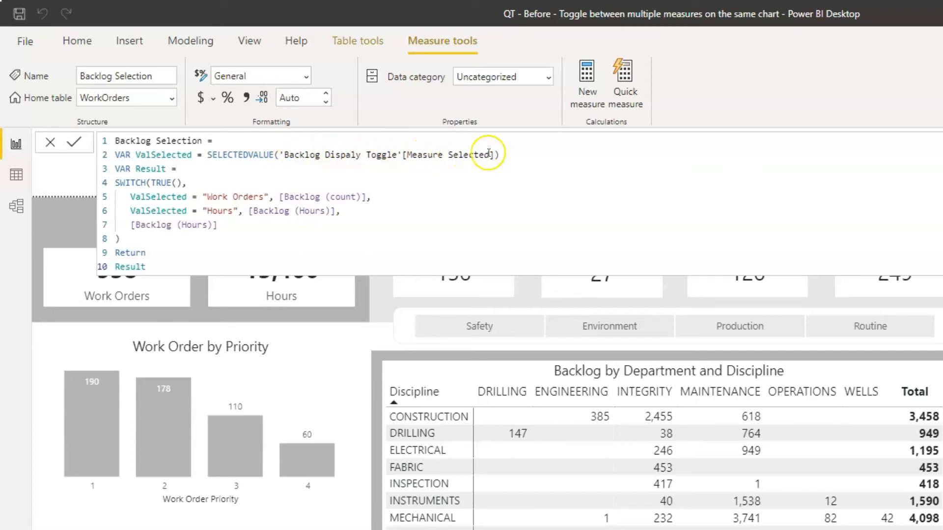
left_click(275, 154)
key("Right")
key("Delete")
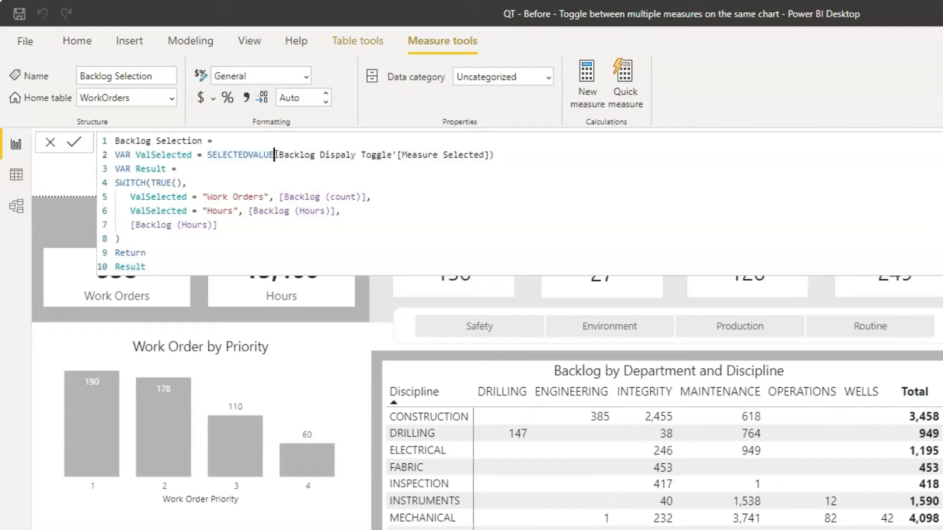
type("'")
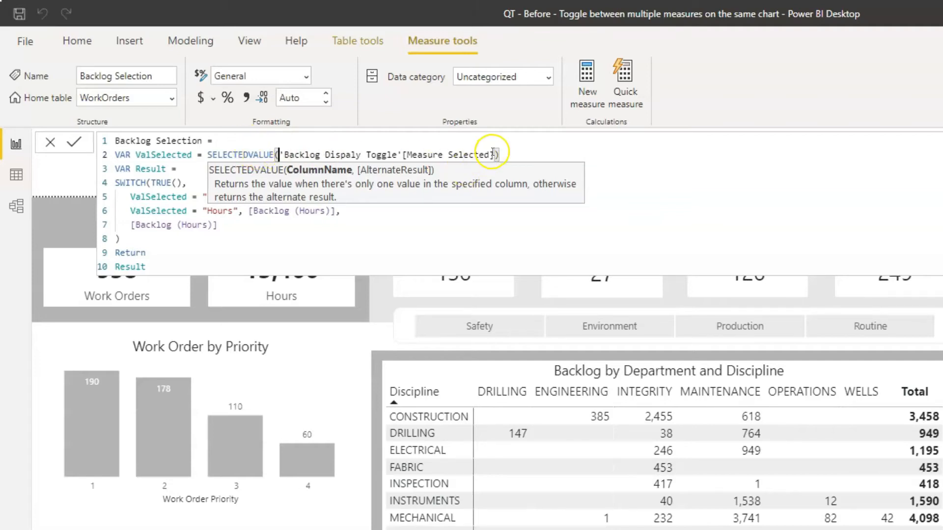
Add "Hours" as the alternate result of SELECTEDVALUE in the Backlog Selection measure and commit the formula
type(",")
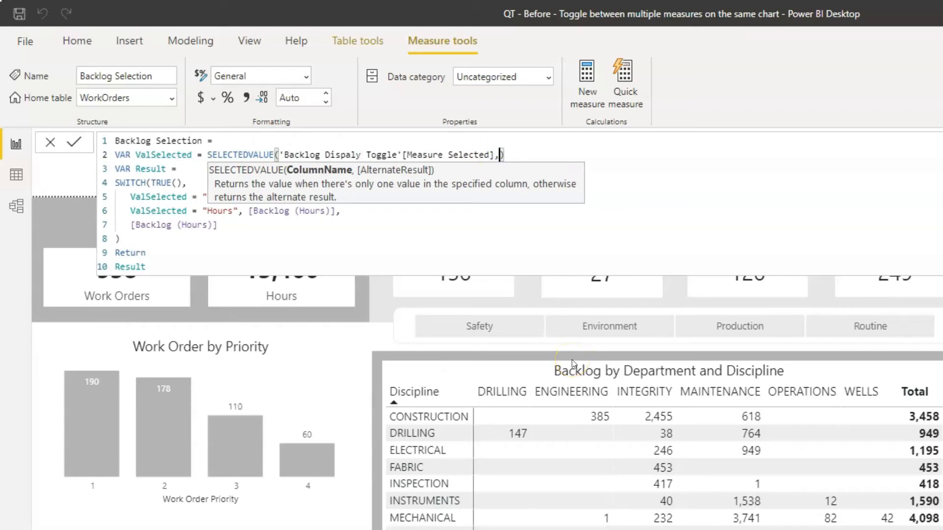
key("BackSpace")
type(",")
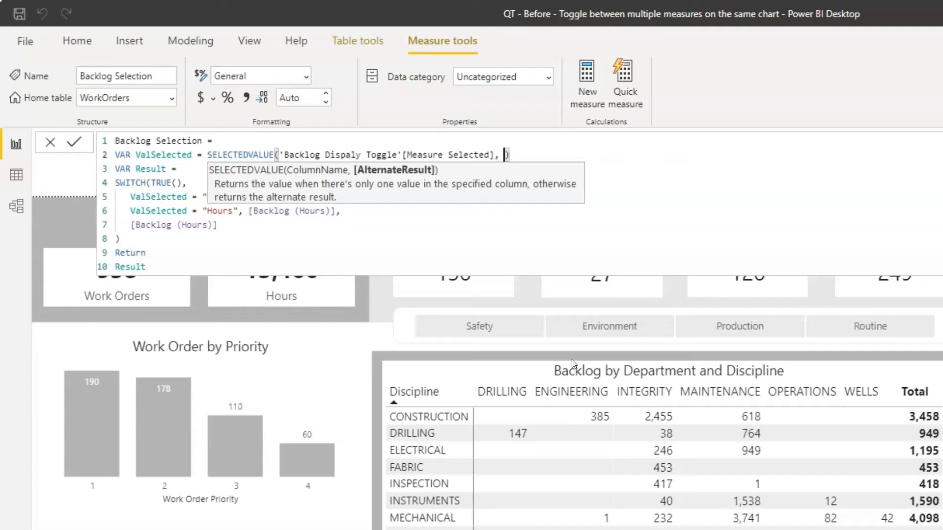
type("\"Hours\"")
left_click(362, 249)
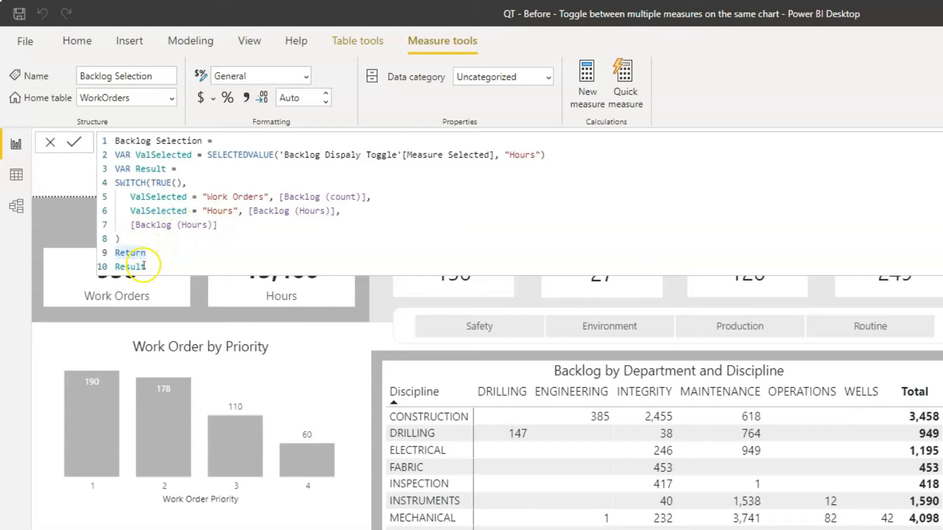
left_click(73, 144)
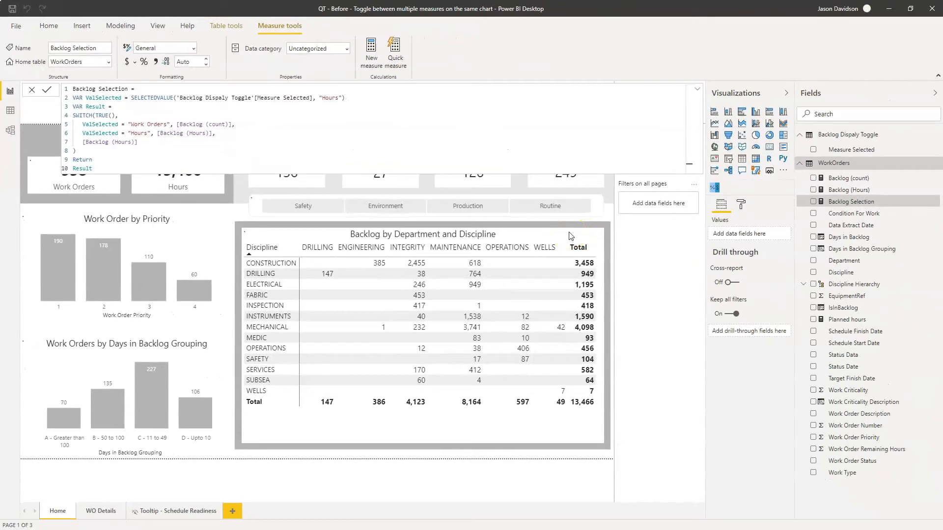
Replace Backlog (Hours) with the Backlog Selection measure as the value of the Backlog by Department and Discipline matrix
left_click(541, 232)
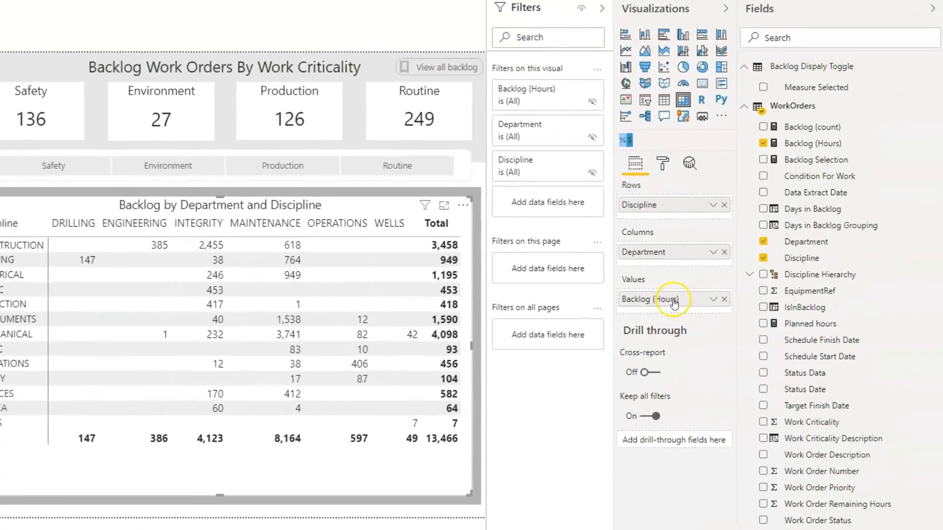
left_click_drag(731, 207, 675, 302)
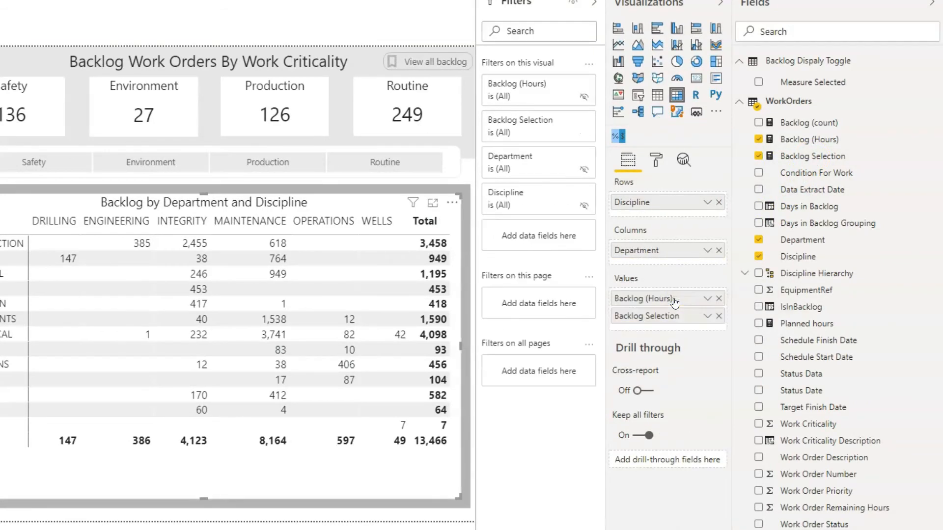
left_click(718, 299)
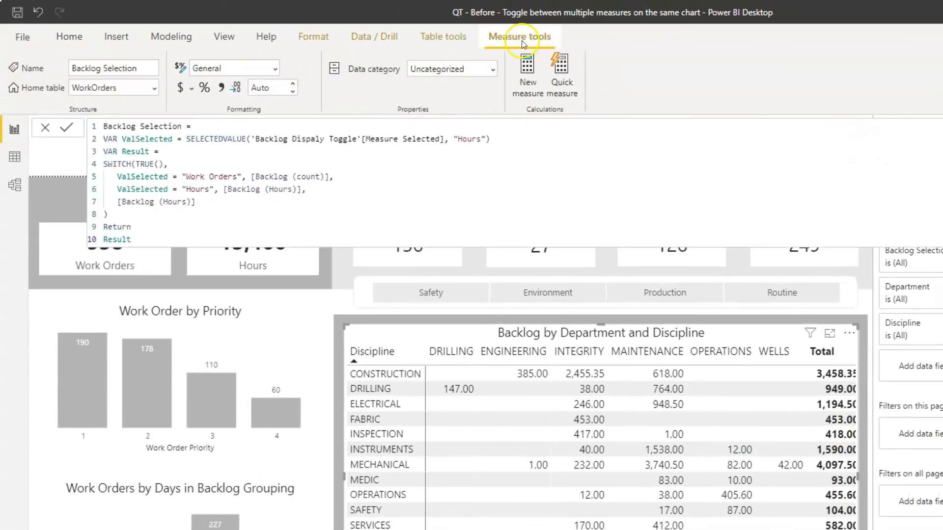
Format the Backlog Selection measure with 0 decimal places and a thousands separator, and collapse the formula editor
left_click(260, 88)
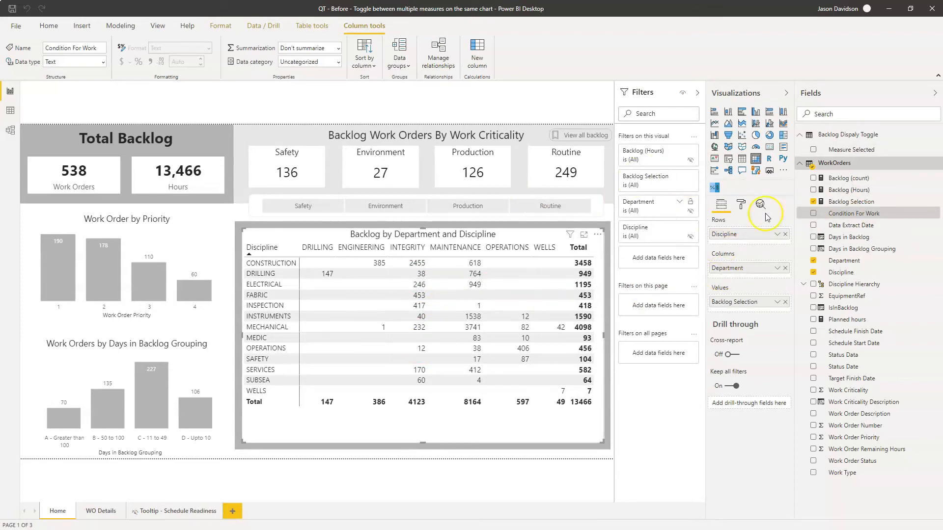
left_click(848, 204)
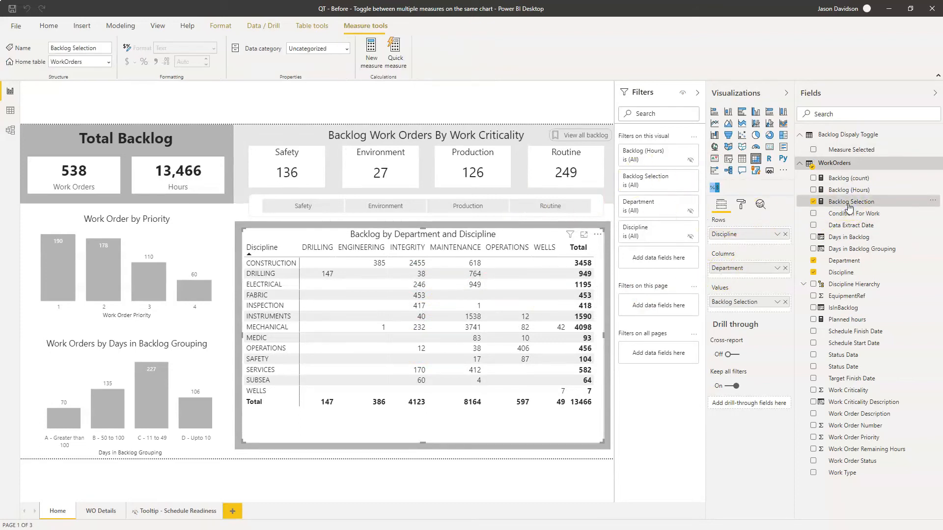
left_click(155, 61)
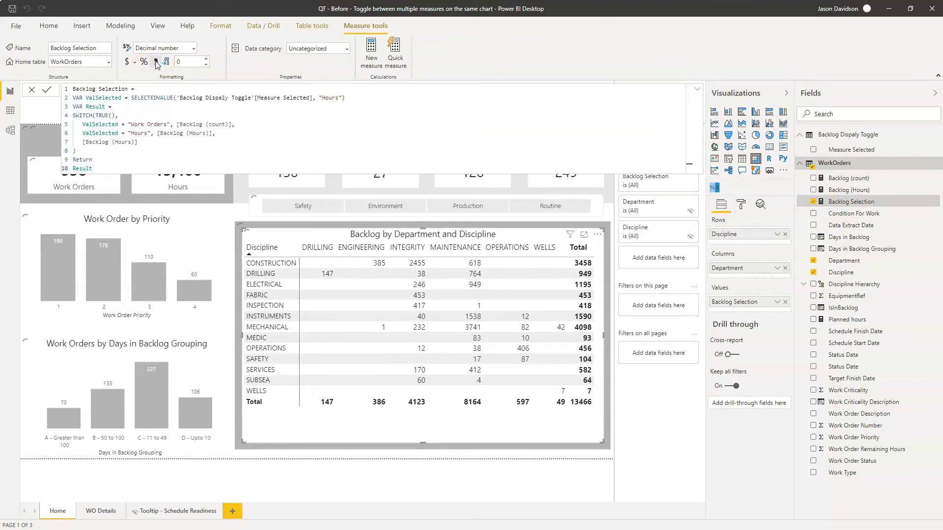
left_click(422, 276)
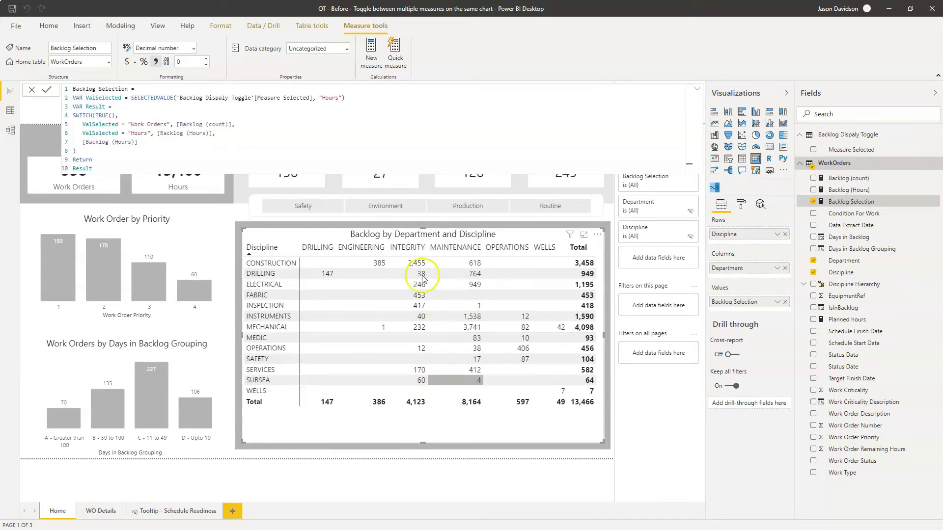
left_click(697, 90)
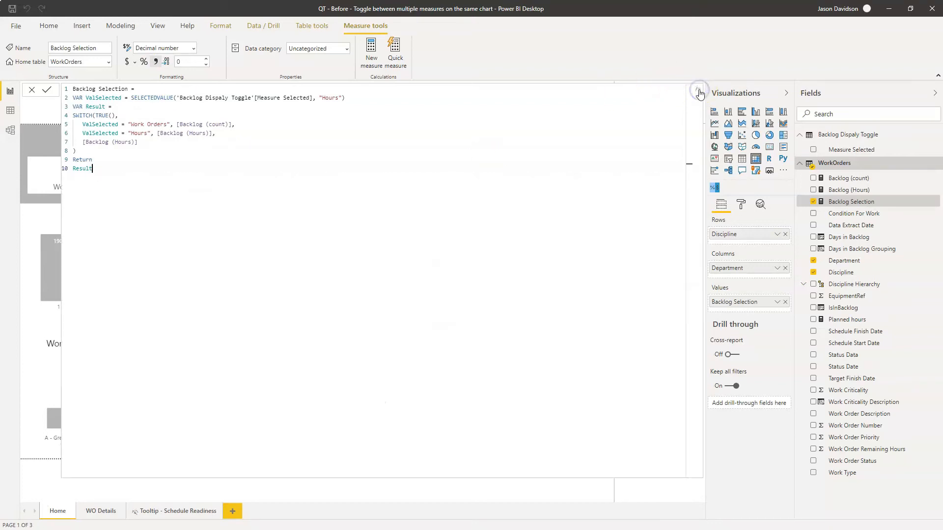
left_click(699, 91)
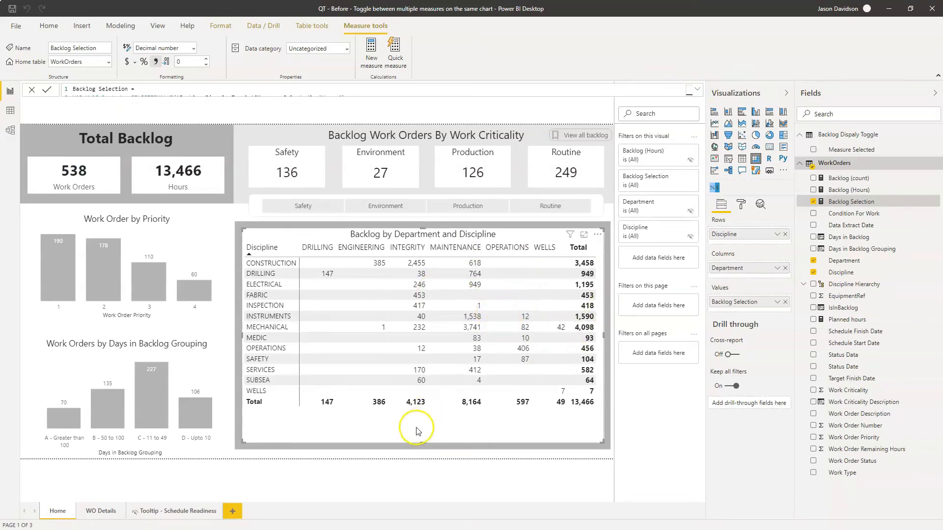
Shorten the backlog matrix and its grey background shape slightly from their lower edges to free space beneath them
left_click_drag(422, 439, 425, 433)
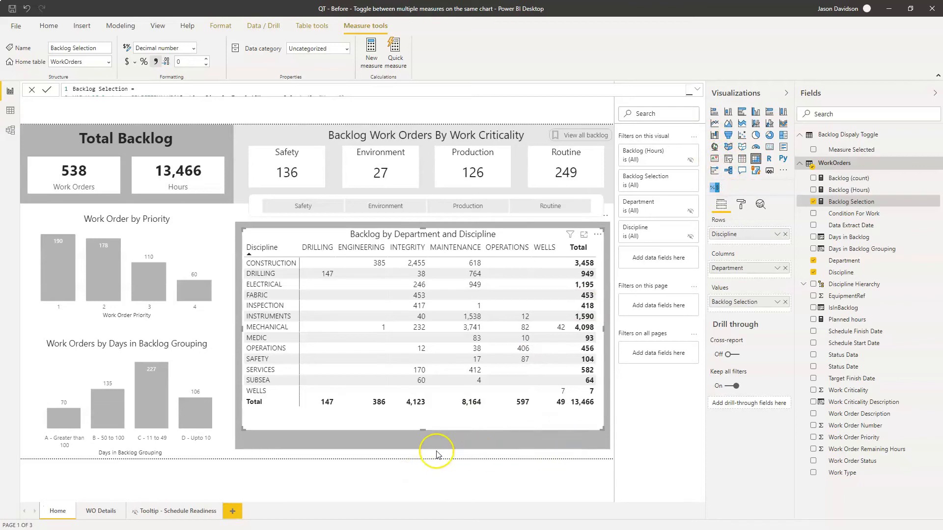
left_click(422, 449)
left_click_drag(424, 447, 424, 437)
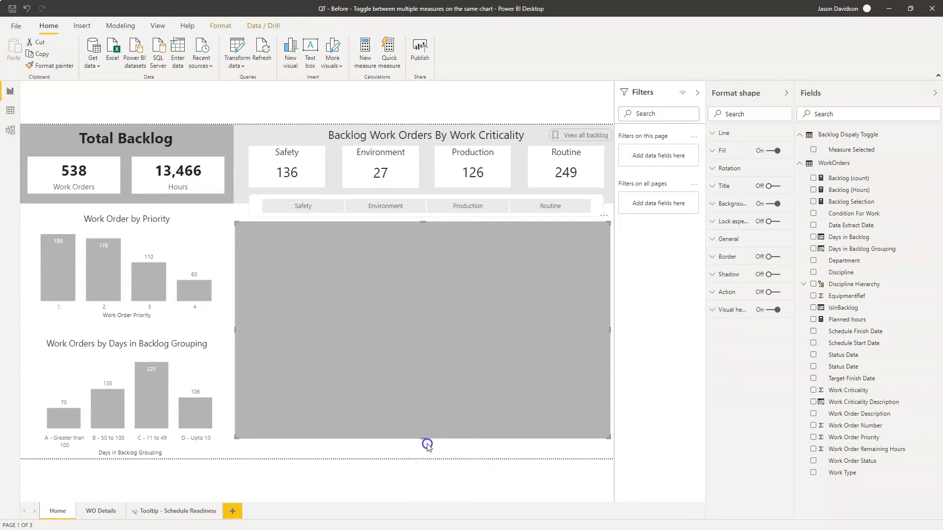
left_click(427, 448)
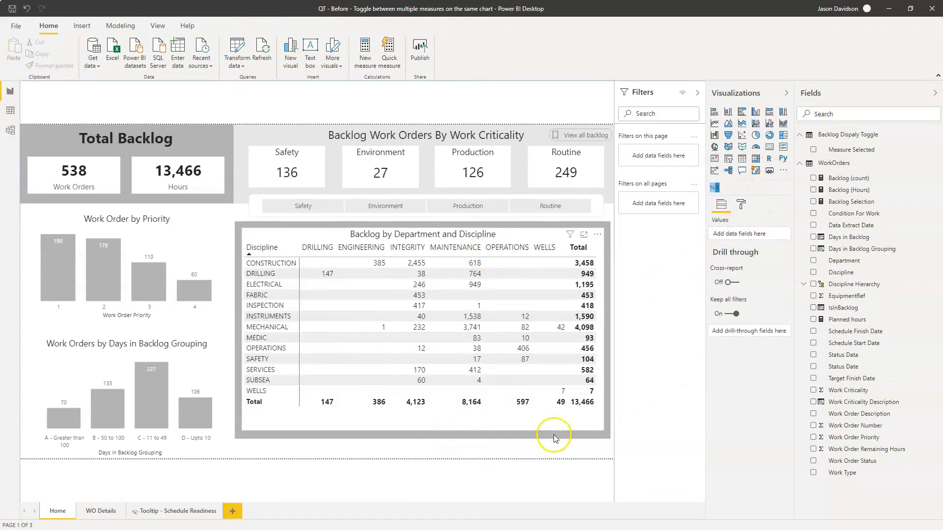
Add a slicer about 301 wide and 76 high beneath the matrix's lower-right corner, using the Measure Selected field
left_click(729, 163)
left_click_drag(164, 231, 593, 446)
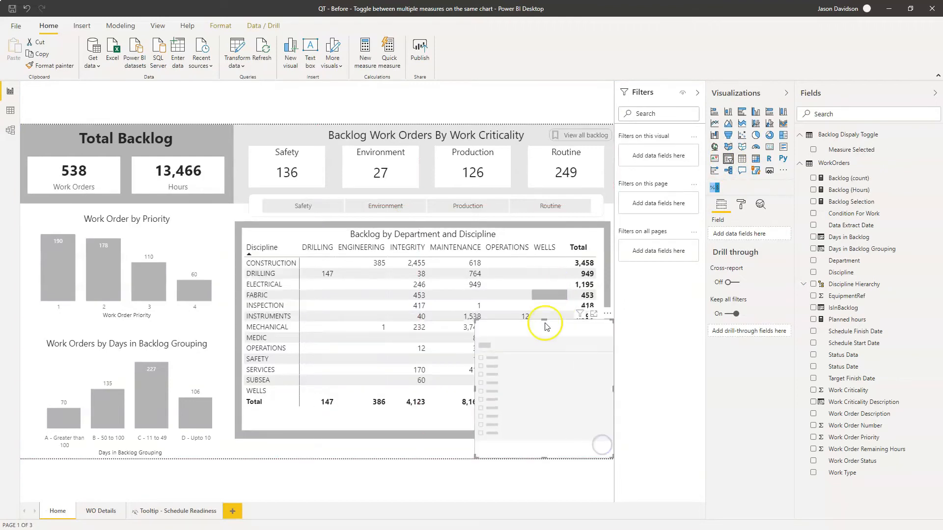
left_click_drag(543, 320, 543, 424)
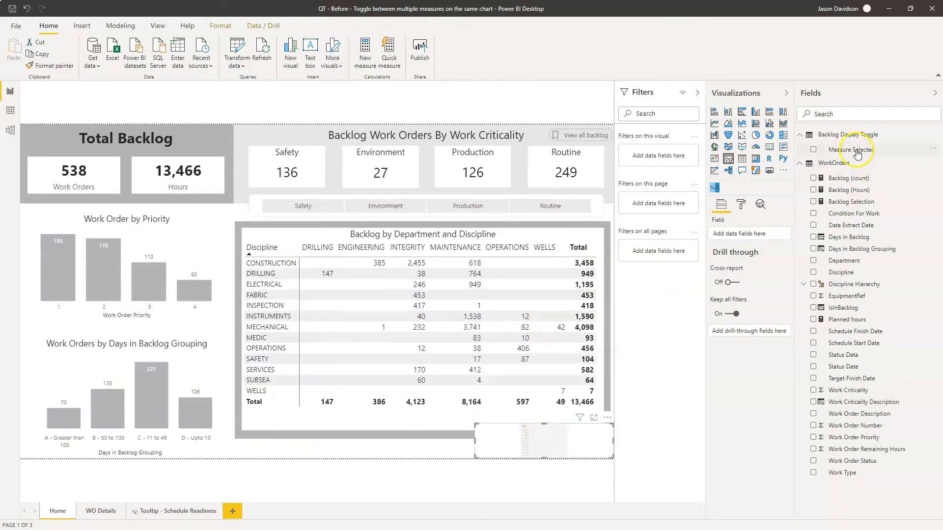
left_click_drag(774, 216, 762, 240)
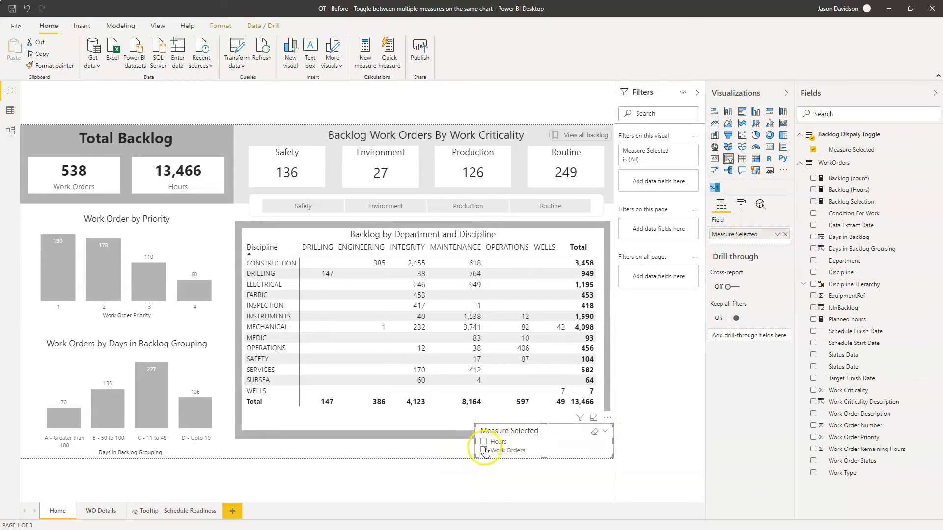
Set the Measure Selected slicer's orientation to Horizontal and lower its upper edge slightly to a Y position of 645
left_click(742, 206)
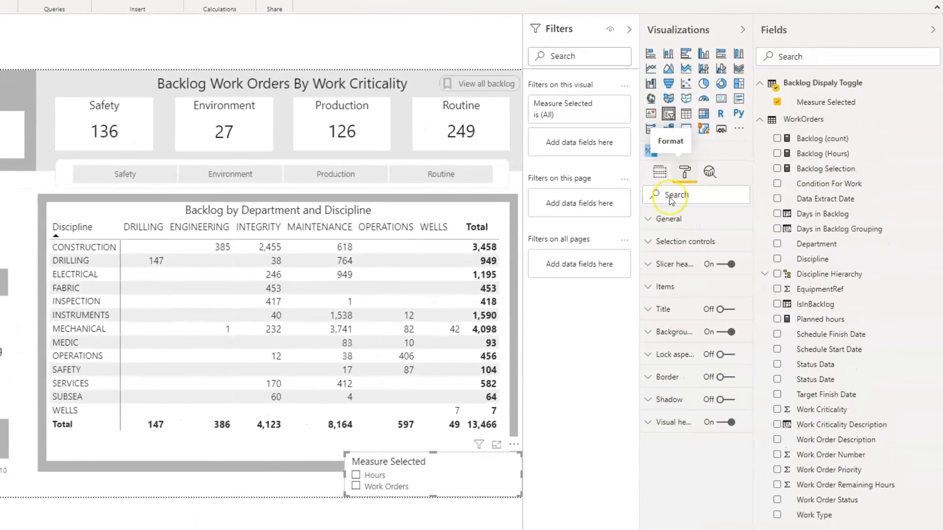
left_click(652, 223)
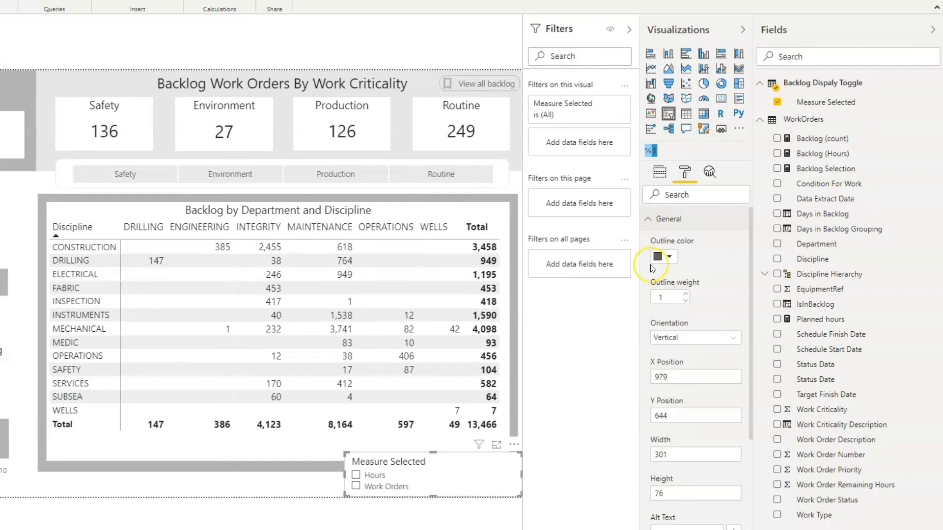
left_click(676, 339)
left_click(675, 364)
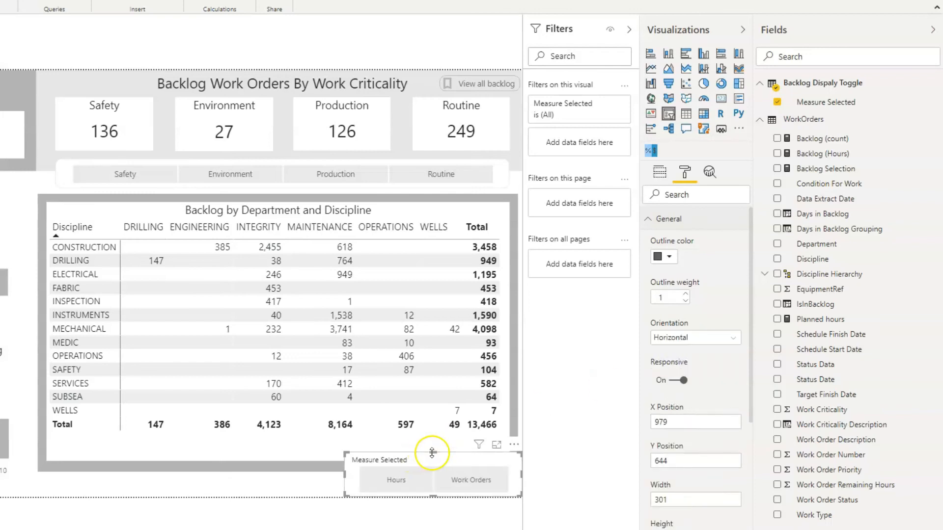
left_click_drag(433, 460, 434, 452)
left_click(479, 479)
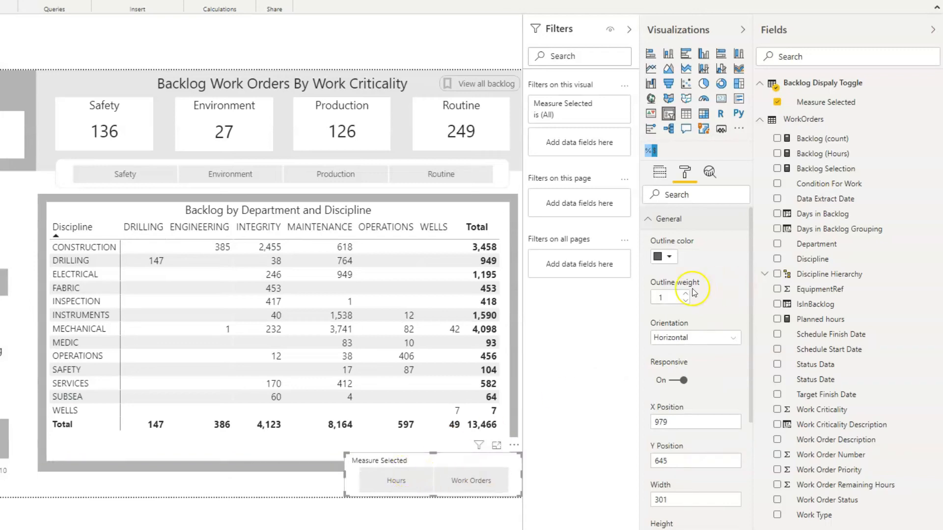
Turn on Single select in the selection controls of the Measure Selected slicer
left_click(650, 222)
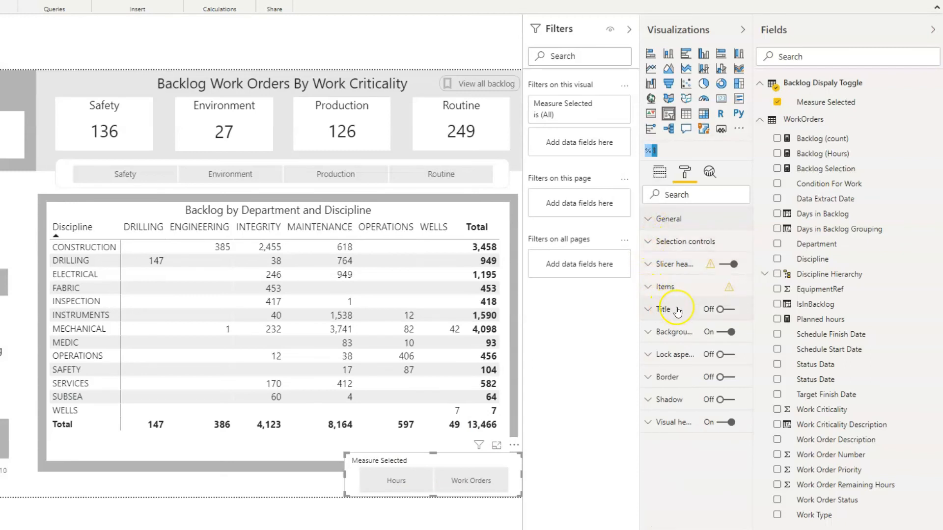
left_click(651, 242)
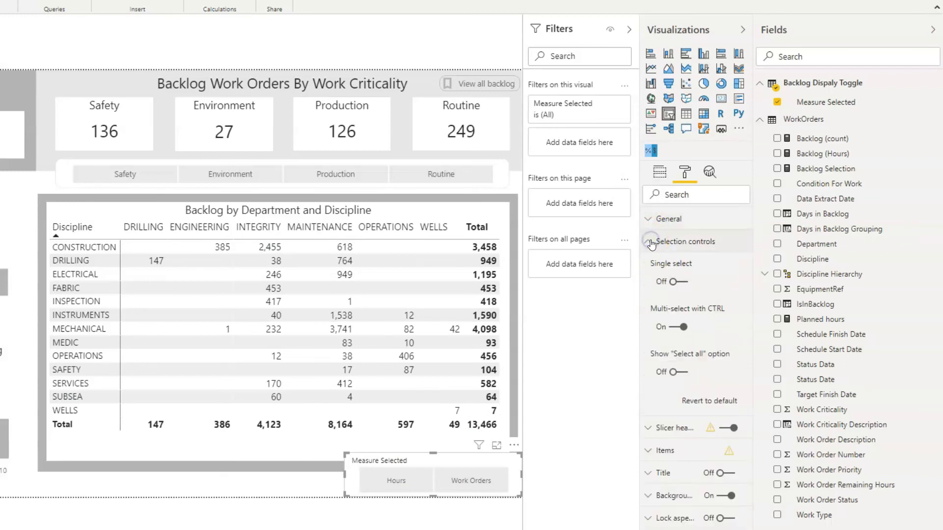
left_click(672, 283)
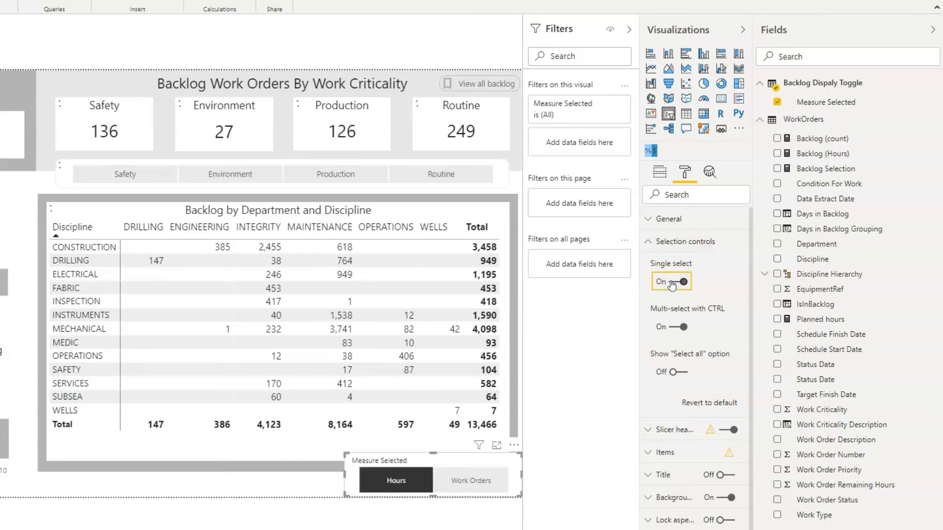
Test the slicer on the backlog matrix by switching between Hours and Work Orders, ending on Work Orders
left_click(466, 485)
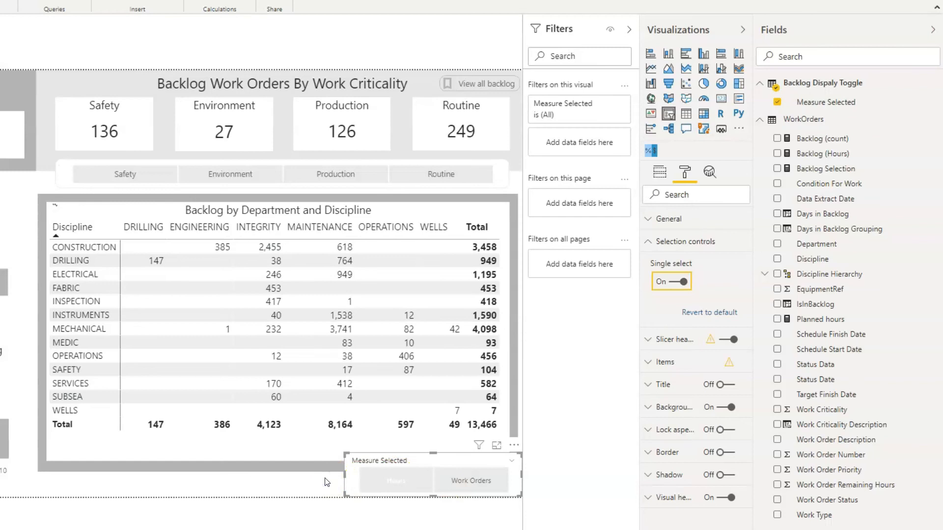
left_click(374, 482)
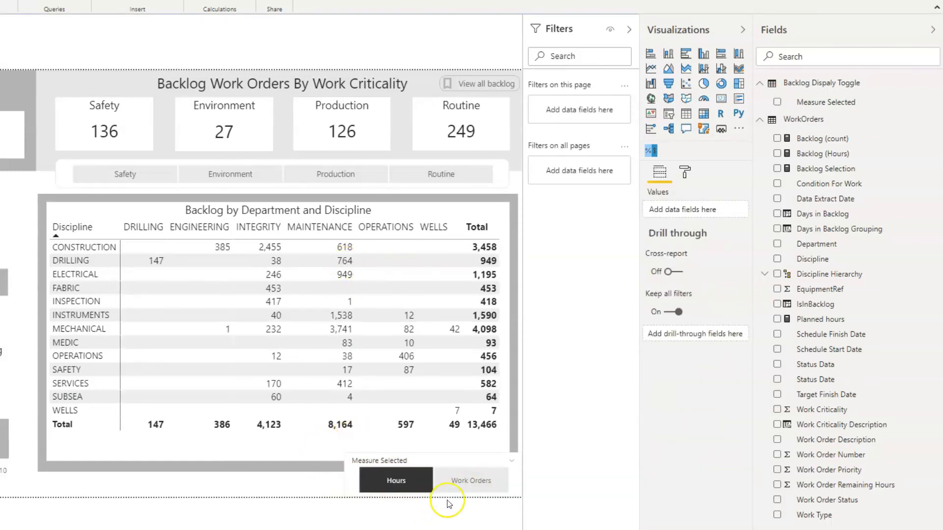
left_click(473, 482)
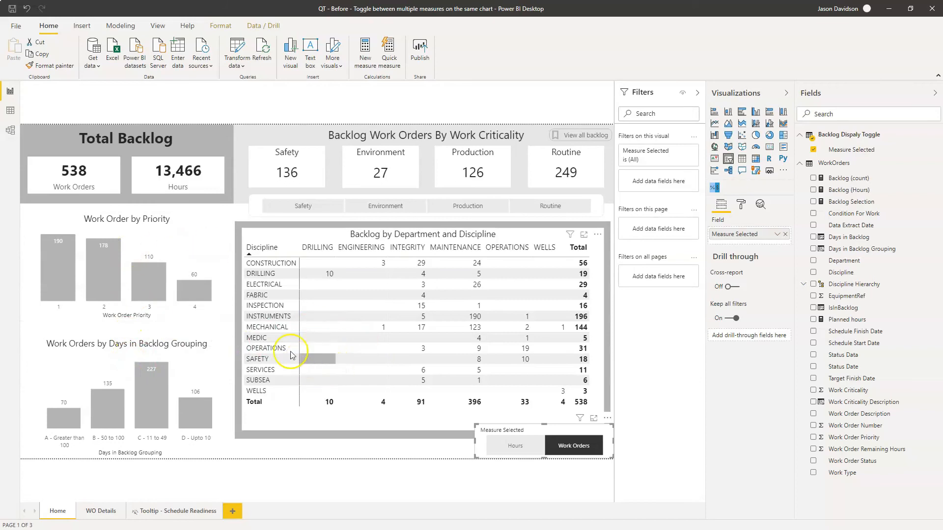
Replace Backlog Count with the Backlog Selection measure as the value of the Work Order by Priority and Work Orders by Days in Backlog Grouping charts
left_click(159, 237)
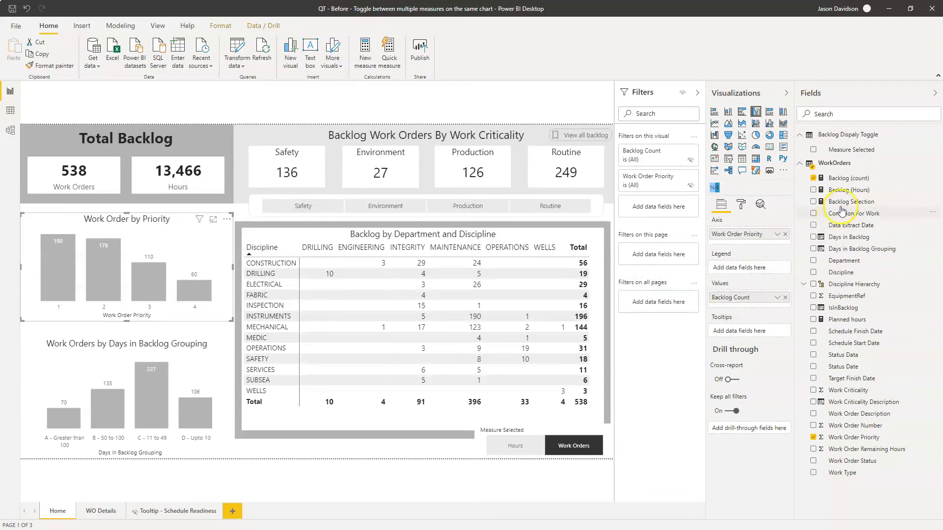
left_click_drag(844, 203, 762, 303)
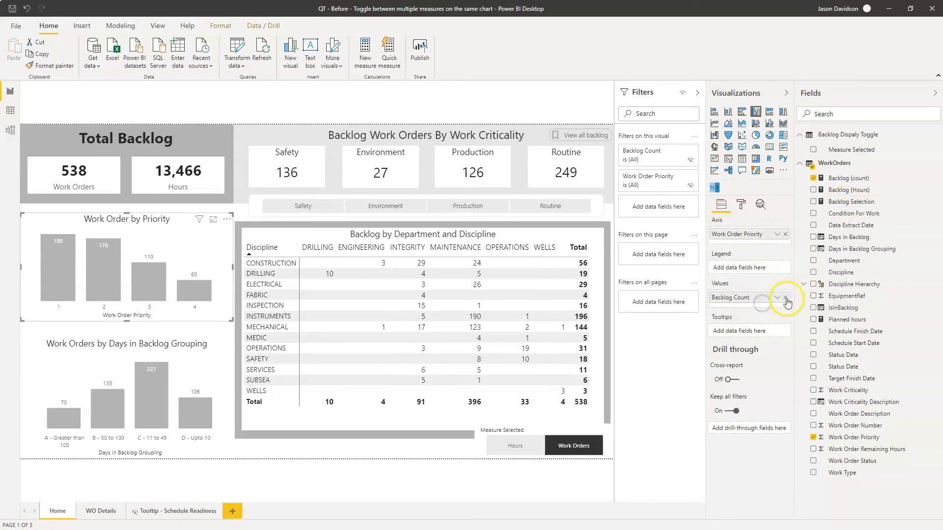
left_click(198, 365)
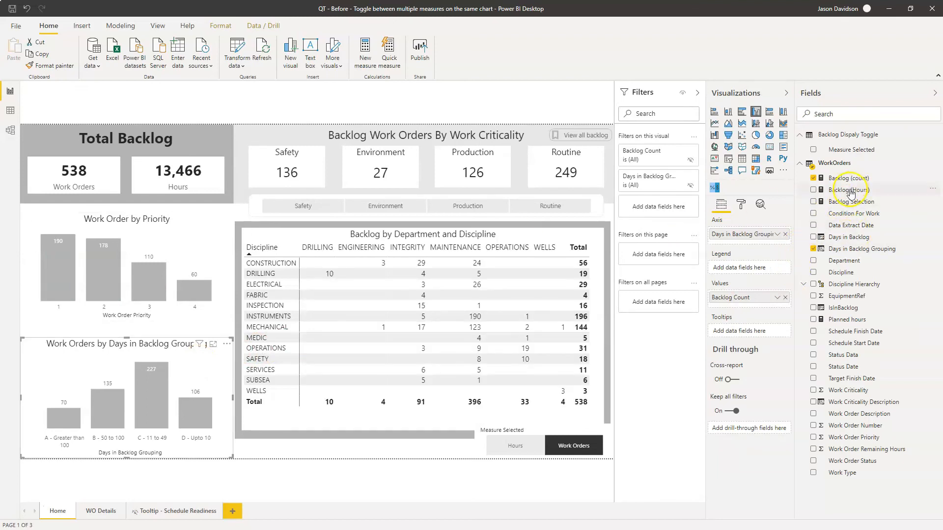
left_click_drag(849, 201, 746, 300)
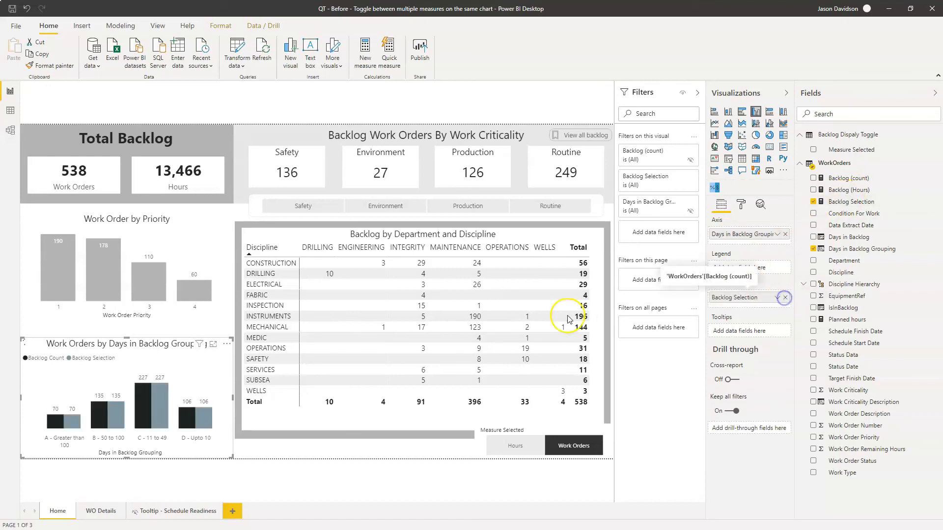
Alternate the slicer between Hours and Work Orders to check that both column charts and the matrix respond, ending on Work Orders
left_click(517, 447)
left_click(516, 447)
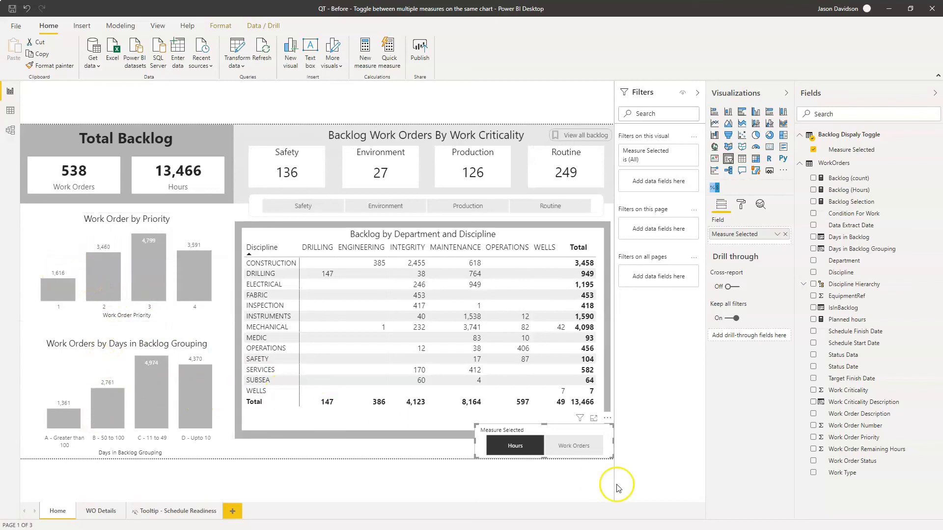
left_click(585, 446)
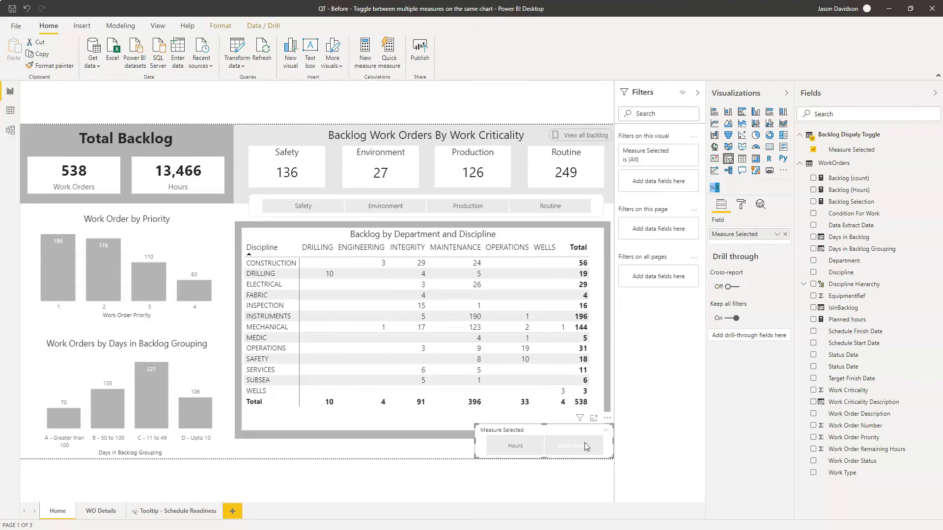
left_click(586, 446)
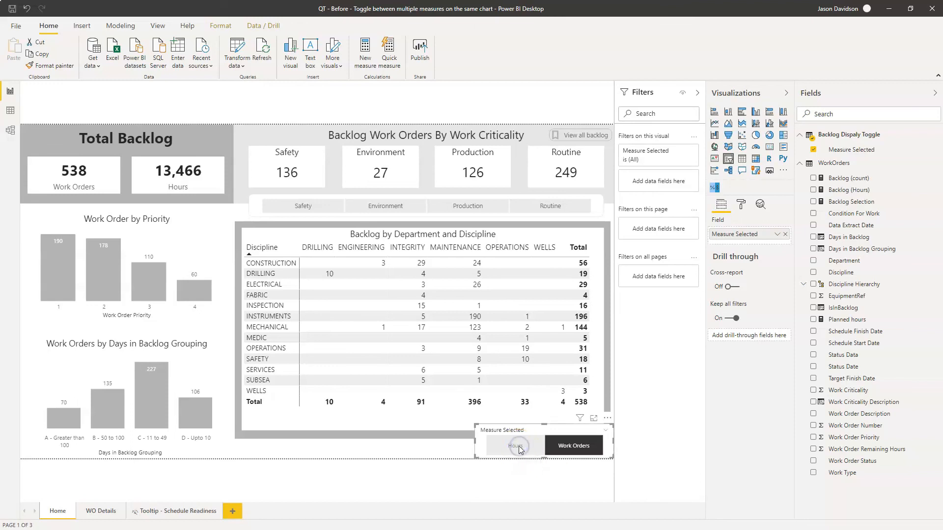
left_click(519, 446)
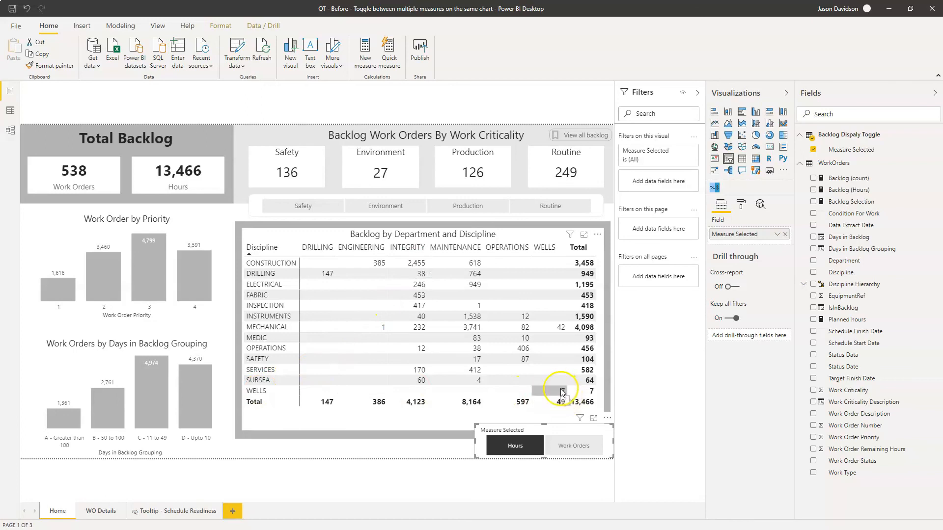
left_click(565, 448)
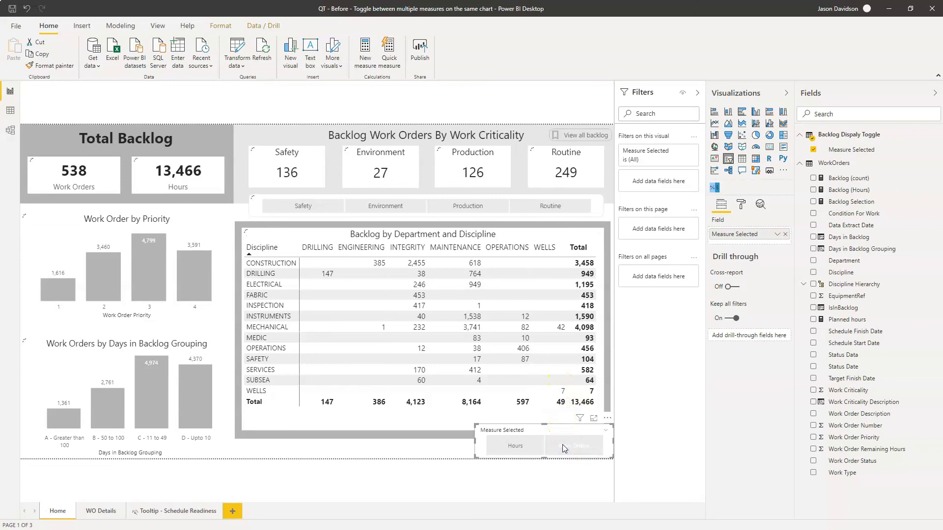